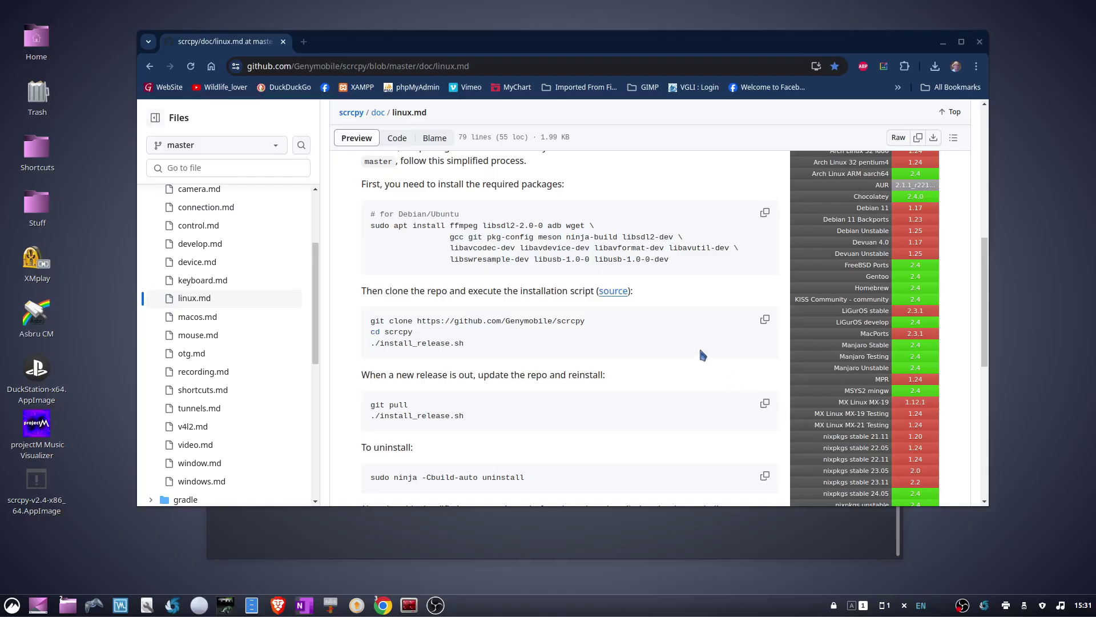
Step: Copy the Debian/Ubuntu dependency install command from the scrcpy Linux guide
{"action": "left_click_drag", "start_coordinate": [528, 66], "coordinate": [233, 71]}
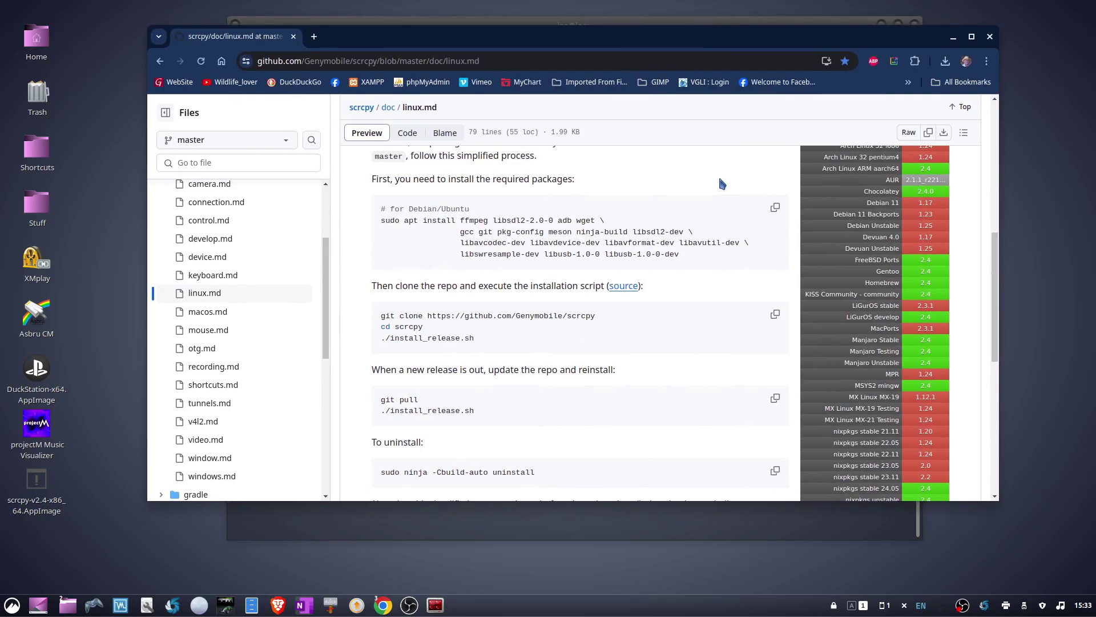
{"action": "left_click", "coordinate": [775, 210]}
Step: Paste the apt install command into the terminal and strip the leading comment line
{"action": "double_click", "coordinate": [674, 38]}
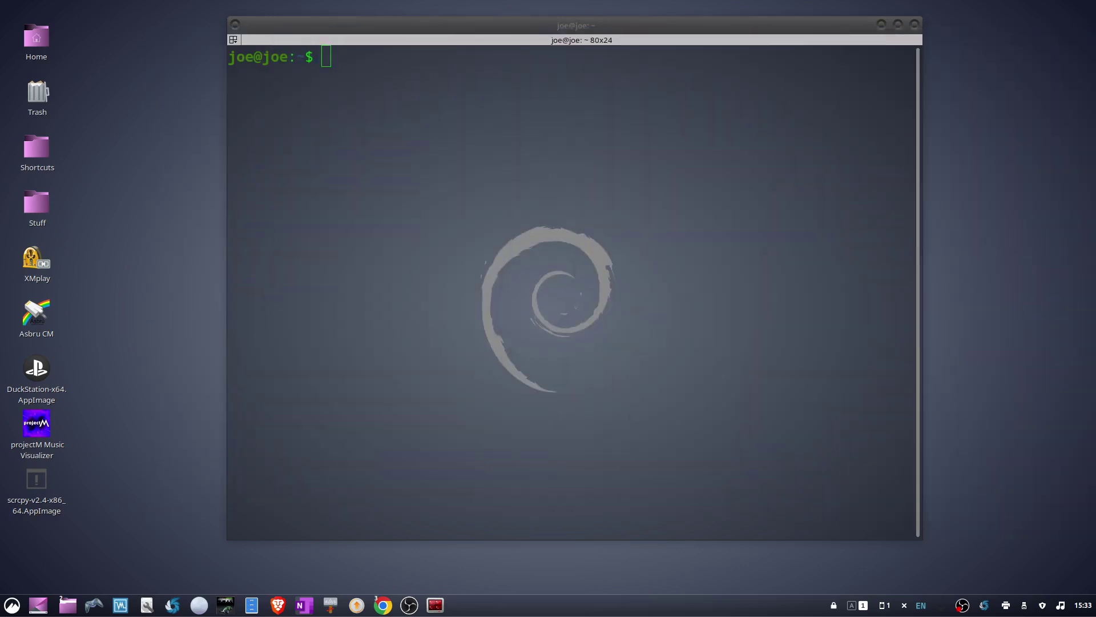
{"action": "left_click", "coordinate": [516, 117]}
{"action": "right_click", "coordinate": [517, 118]}
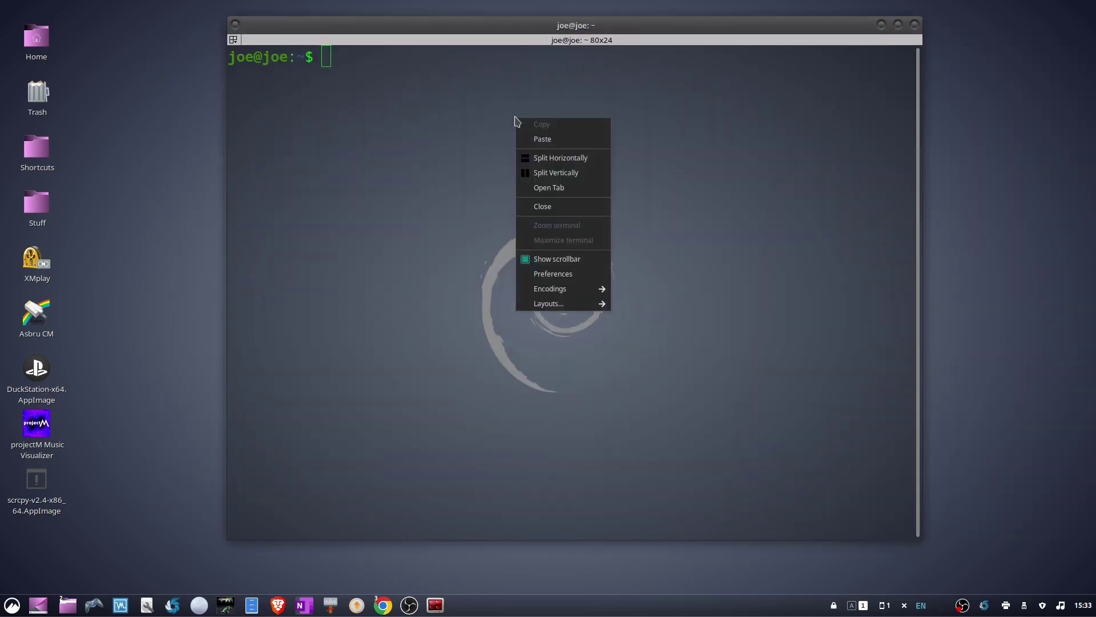
{"action": "left_click", "coordinate": [538, 140]}
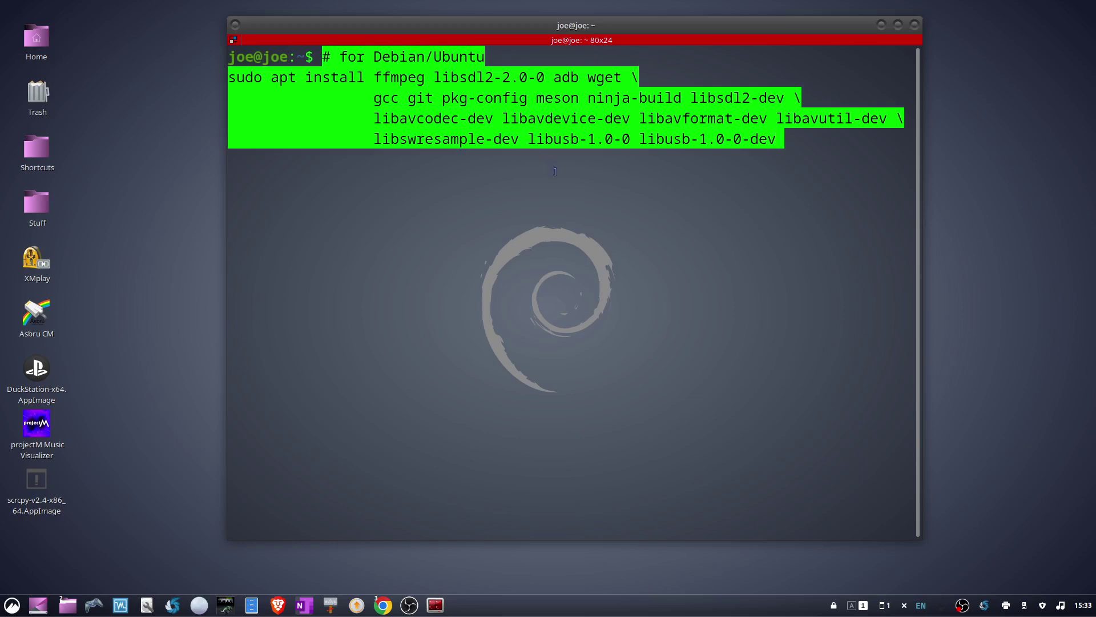
{"action": "key", "text": "Up"}
{"action": "key", "text": "Up"}
{"action": "key", "text": "Up"}
{"action": "key", "text": "BackSpace"}
{"action": "key", "text": "BackSpace"}
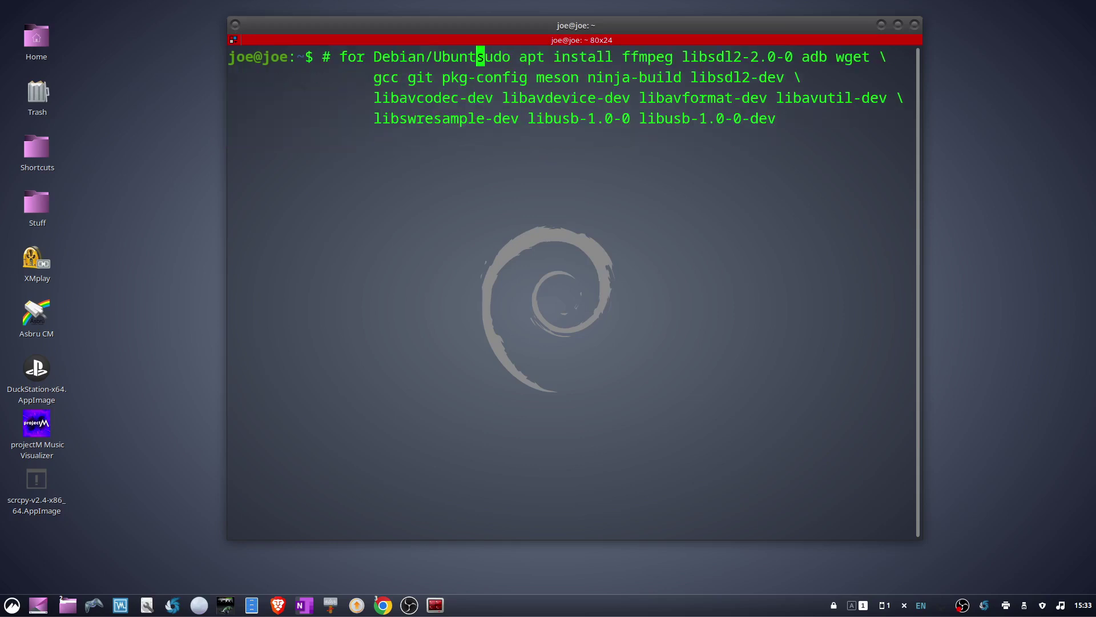
{"action": "key", "text": "BackSpace"}
{"action": "key", "text": "BackSpace"}
{"action": "key", "text": "BackSpace"}
{"action": "key", "text": "BackSpace"}
{"action": "key", "text": "BackSpace"}
{"action": "key", "text": "BackSpace"}
{"action": "key", "text": "BackSpace"}
{"action": "key", "text": "BackSpace"}
{"action": "key", "text": "BackSpace"}
{"action": "key", "text": "BackSpace"}
{"action": "key", "text": "BackSpace"}
{"action": "key", "text": "BackSpace"}
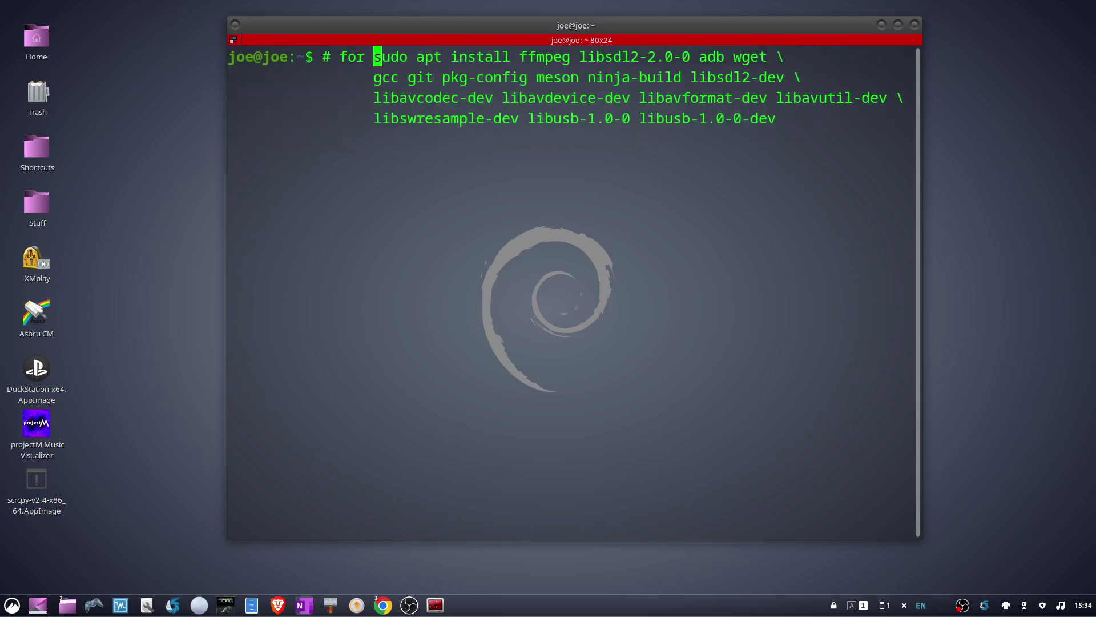
{"action": "key", "text": "BackSpace"}
{"action": "key", "text": "BackSpace"}
{"action": "key", "text": "BackSpace"}
{"action": "key", "text": "BackSpace"}
{"action": "key", "text": "BackSpace"}
{"action": "key", "text": "BackSpace"}
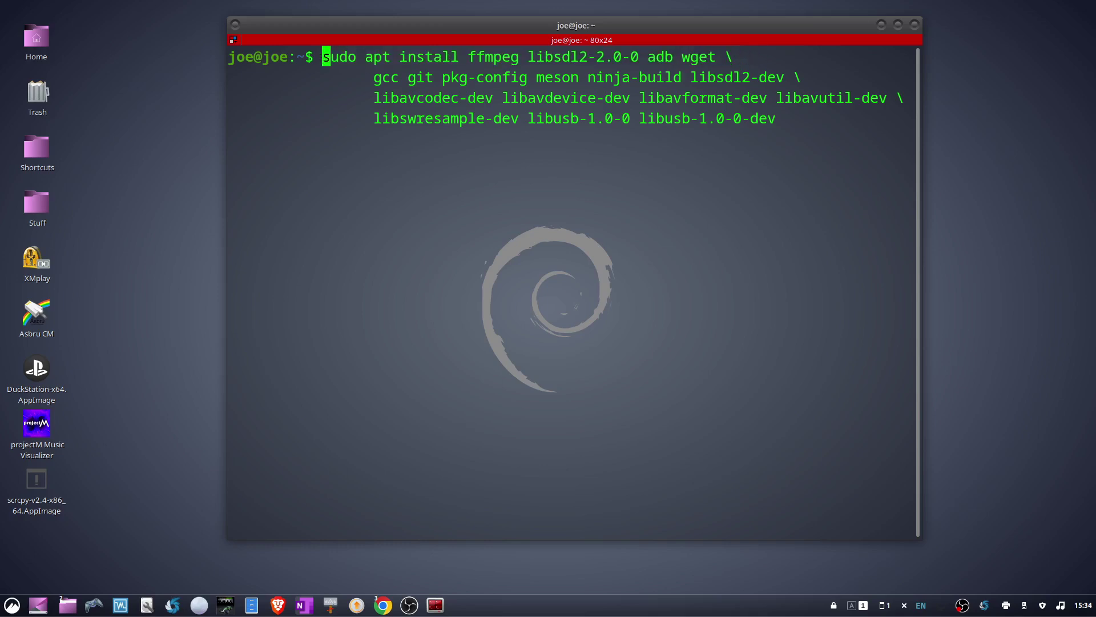
Step: Run the apt install with sudo, confirm the packages, and clear the screen
{"action": "key", "text": "Return"}
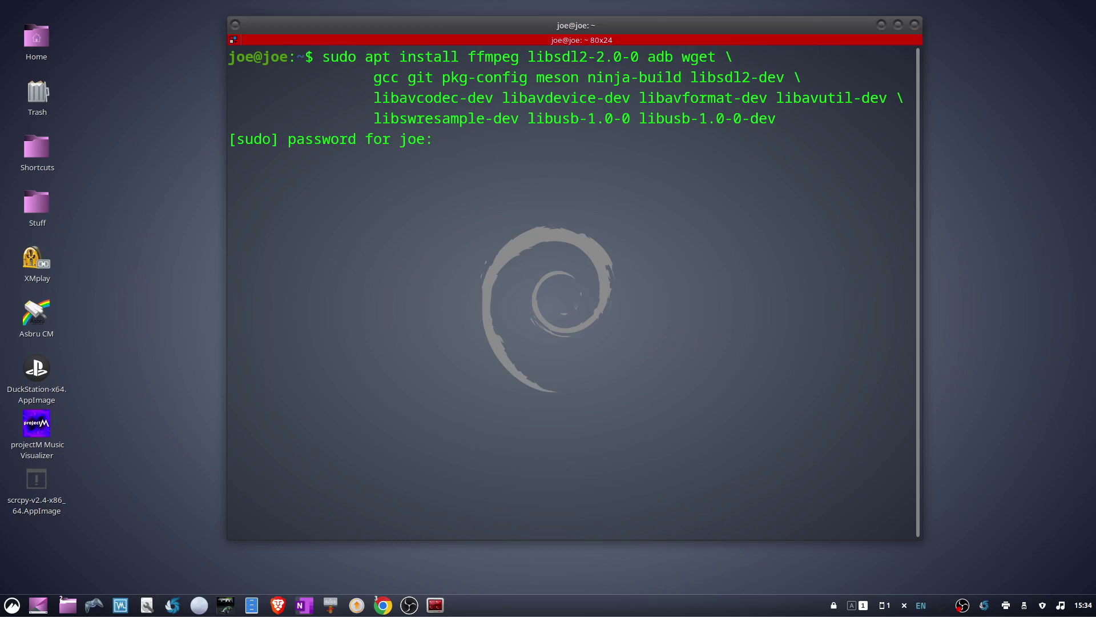
{"action": "key", "text": "Return"}
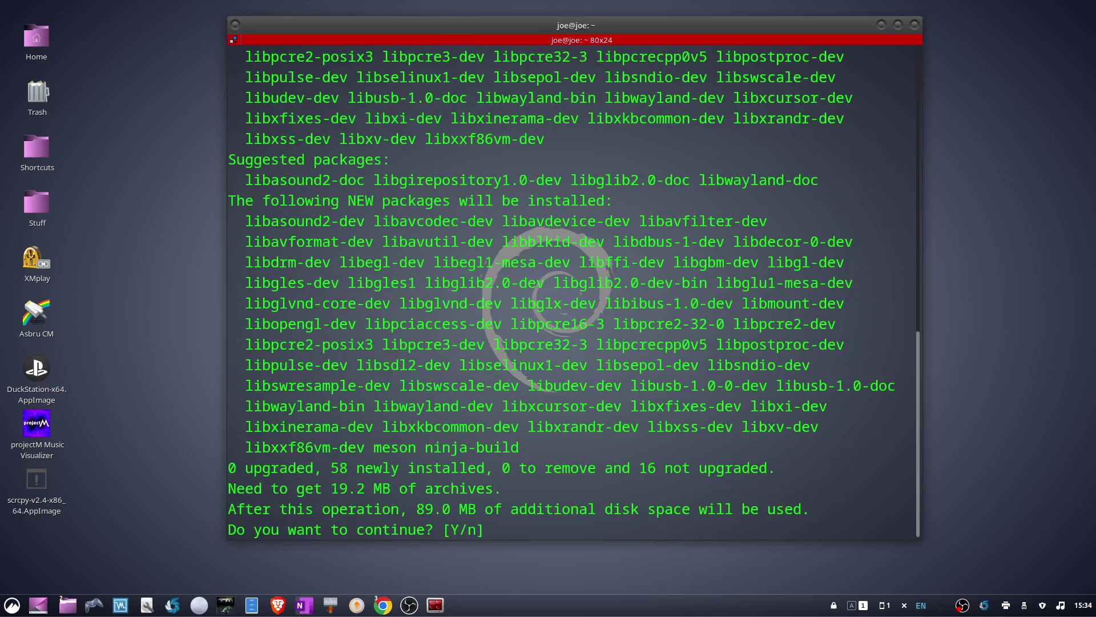
{"action": "type", "text": "y"}
{"action": "key", "text": "Return"}
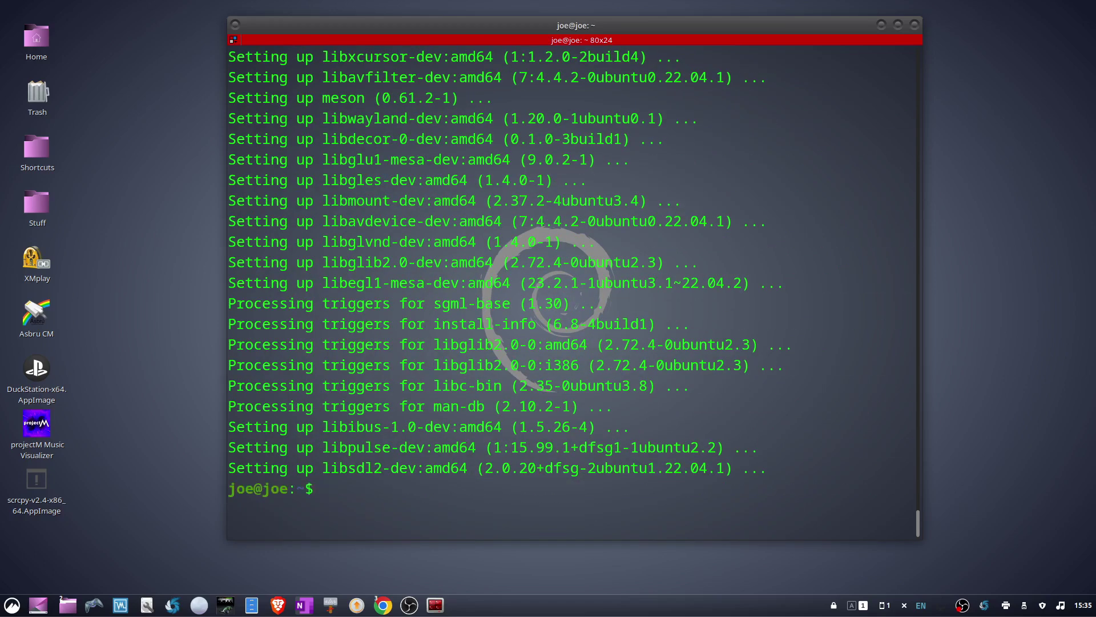
{"action": "key", "text": "ctrl+l"}
{"action": "type", "text": "git clone https://github.com/Genymobile/scrcpy"}
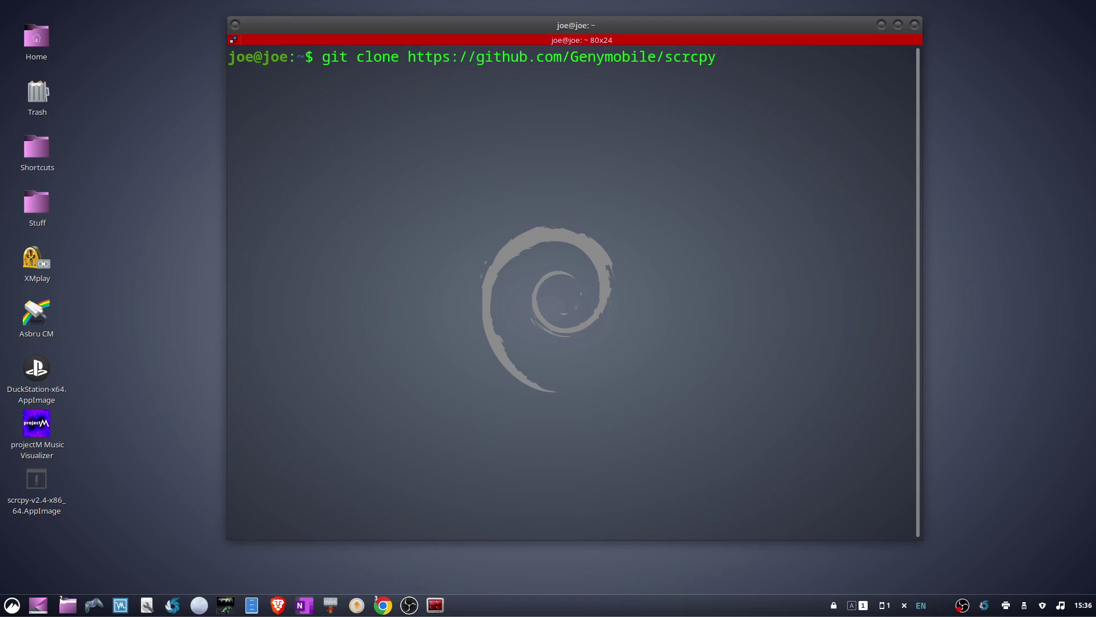
Step: Clone the scrcpy repository, enter it, and run ./install_release.sh to build and install
{"action": "key", "text": "Return"}
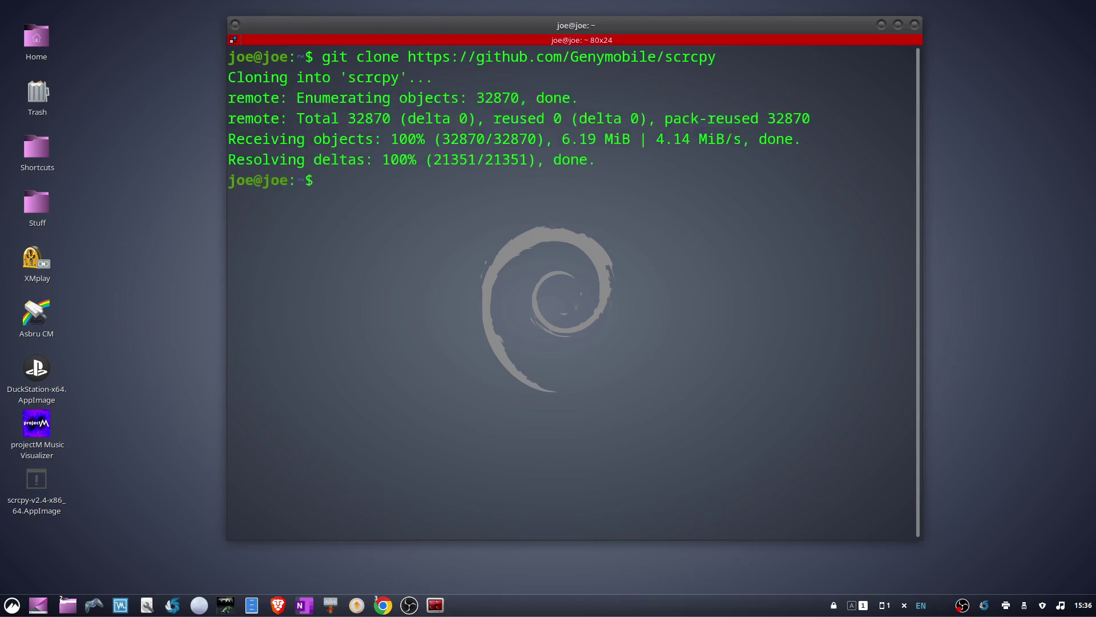
{"action": "type", "text": "cd "}
{"action": "type", "text": "scrcpy"}
{"action": "key", "text": "Return"}
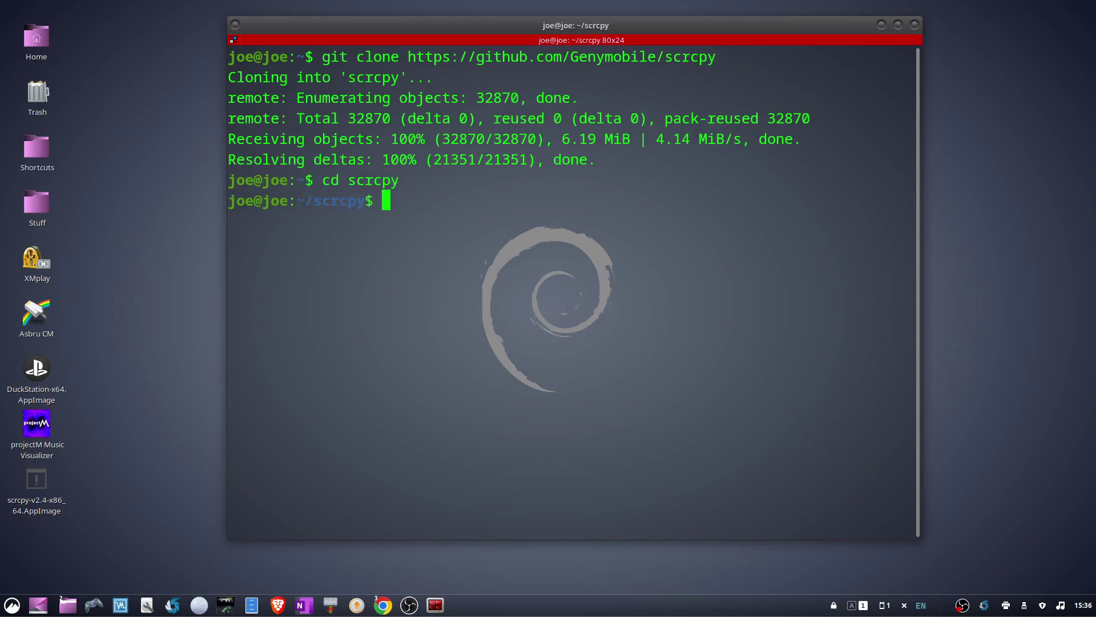
{"action": "type", "text": "./in"}
{"action": "type", "text": "stall"}
{"action": "type", "text": "_relea"}
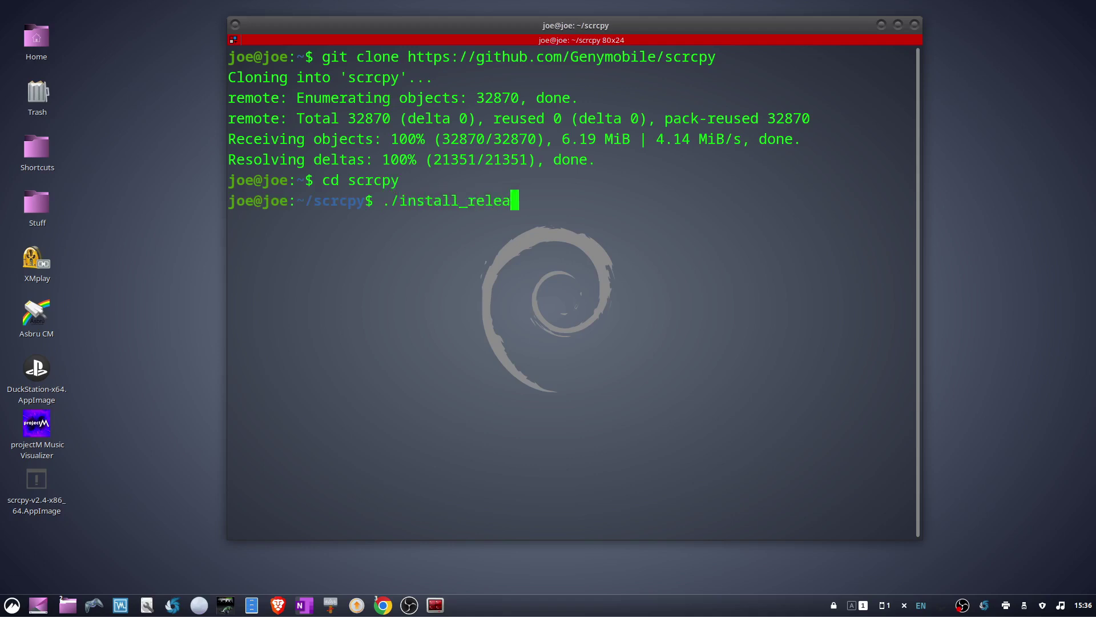
{"action": "type", "text": "se."}
{"action": "type", "text": "sh"}
{"action": "key", "text": "Return"}
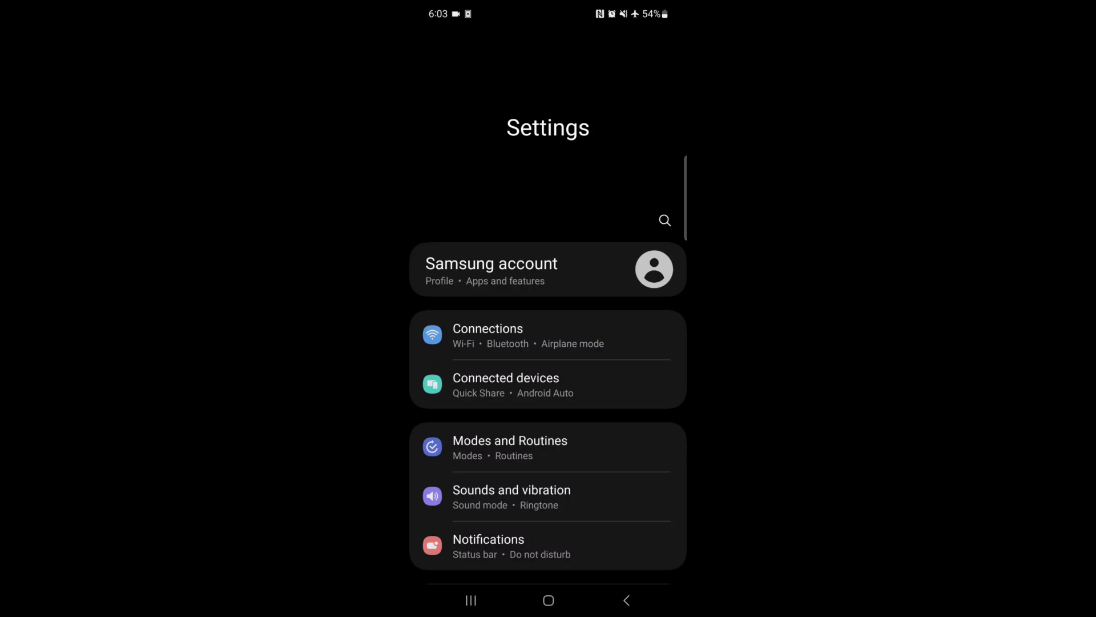
Step: Find Build number via Settings search, tap it repeatedly to enable developer mode, and return to main Settings
{"action": "left_click", "coordinate": [664, 220]}
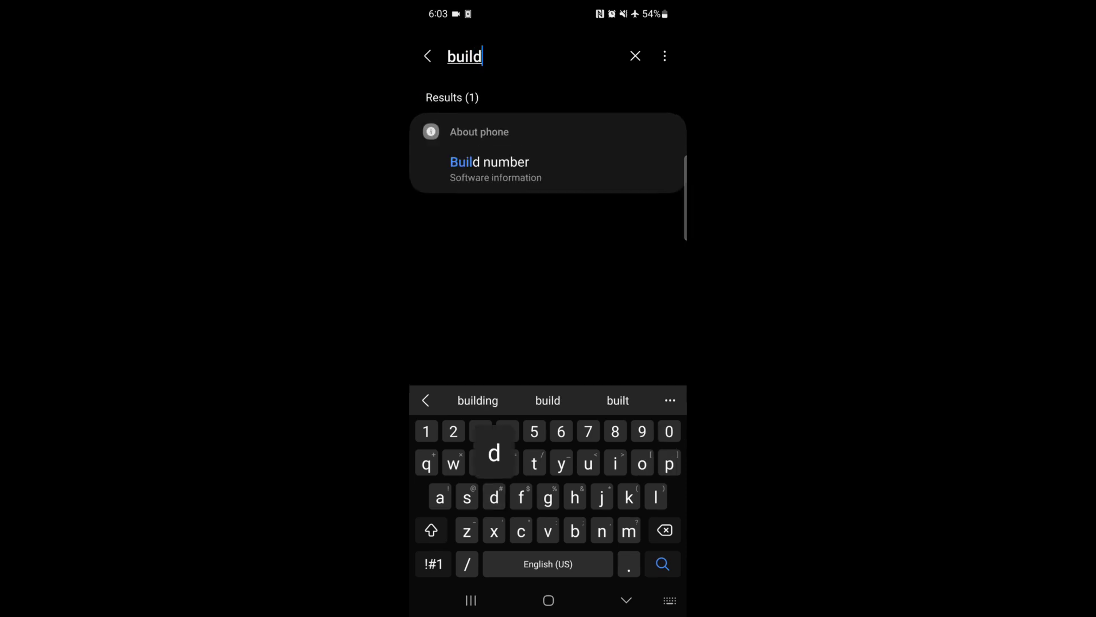
{"action": "left_click", "coordinate": [490, 167]}
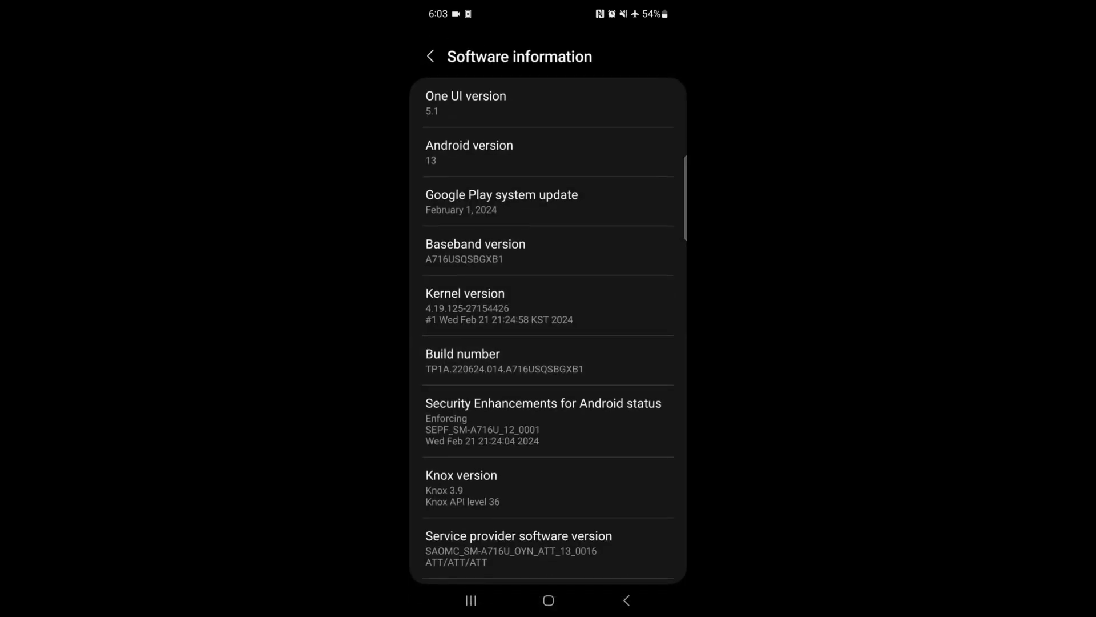
{"action": "left_click", "coordinate": [504, 360]}
{"action": "left_click", "coordinate": [505, 360]}
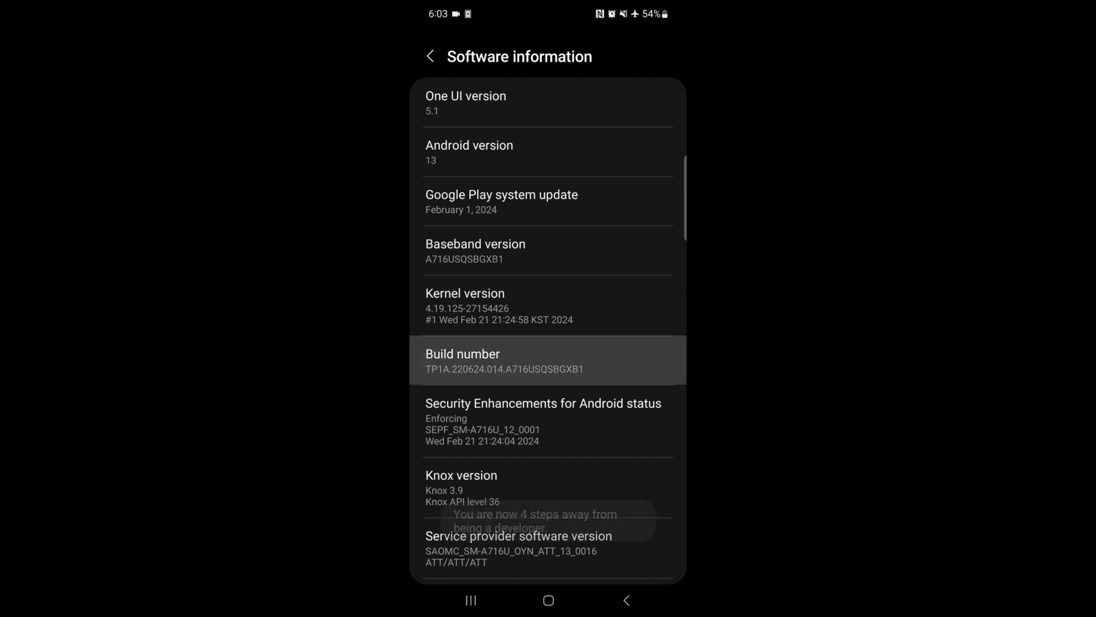
{"action": "left_click", "coordinate": [505, 359]}
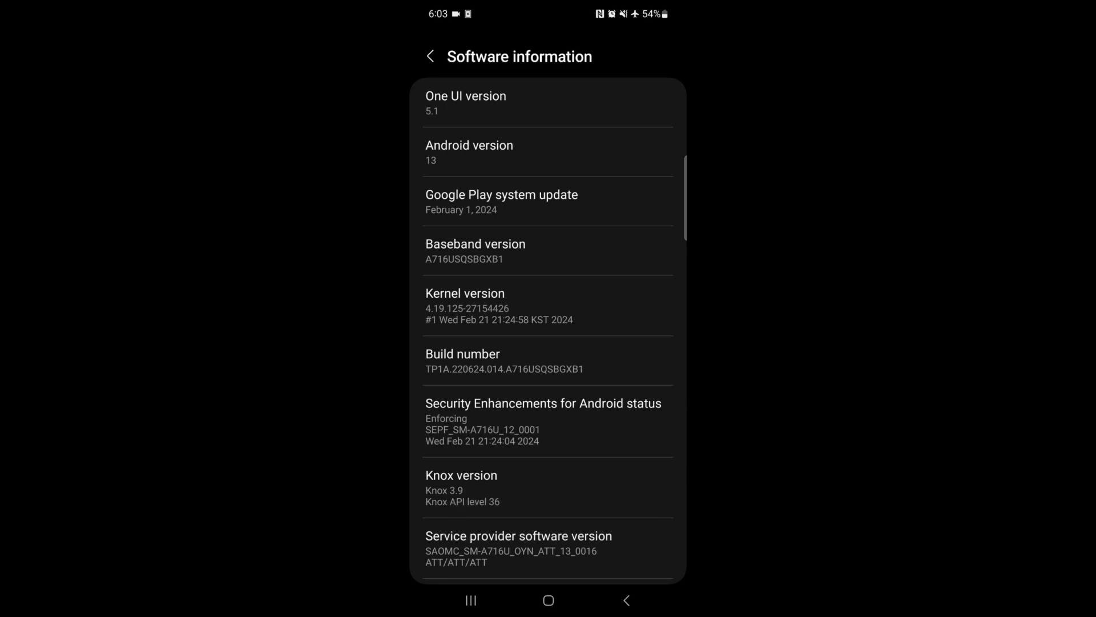
{"action": "left_click", "coordinate": [430, 57]}
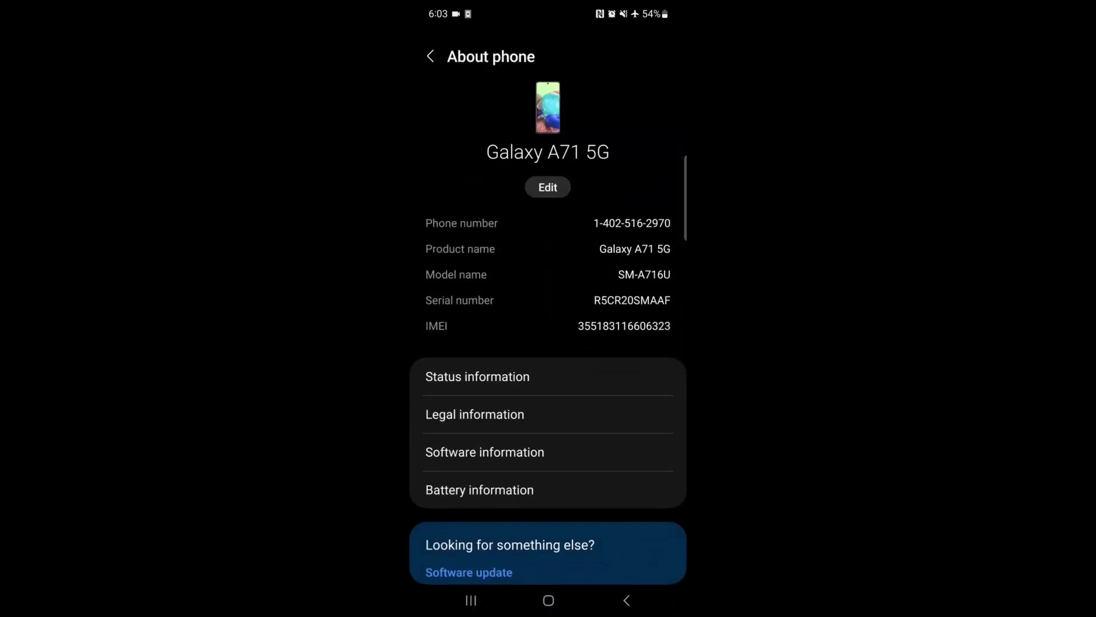
{"action": "left_click", "coordinate": [430, 57]}
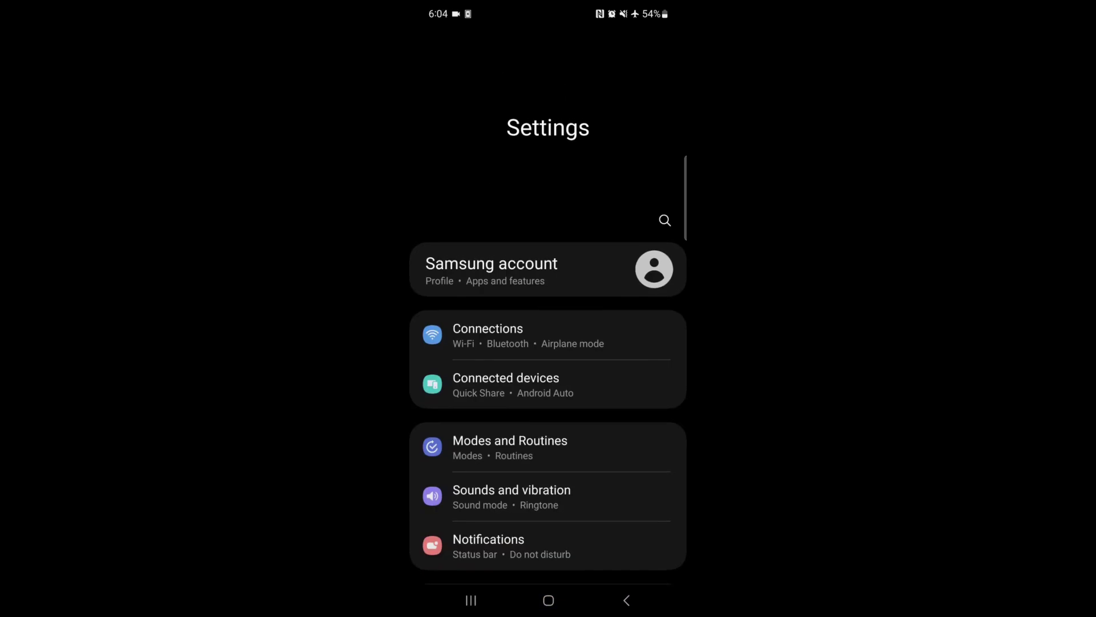
Step: Find Developer options via search and switch USB debugging on, confirming with OK
{"action": "left_click", "coordinate": [665, 220]}
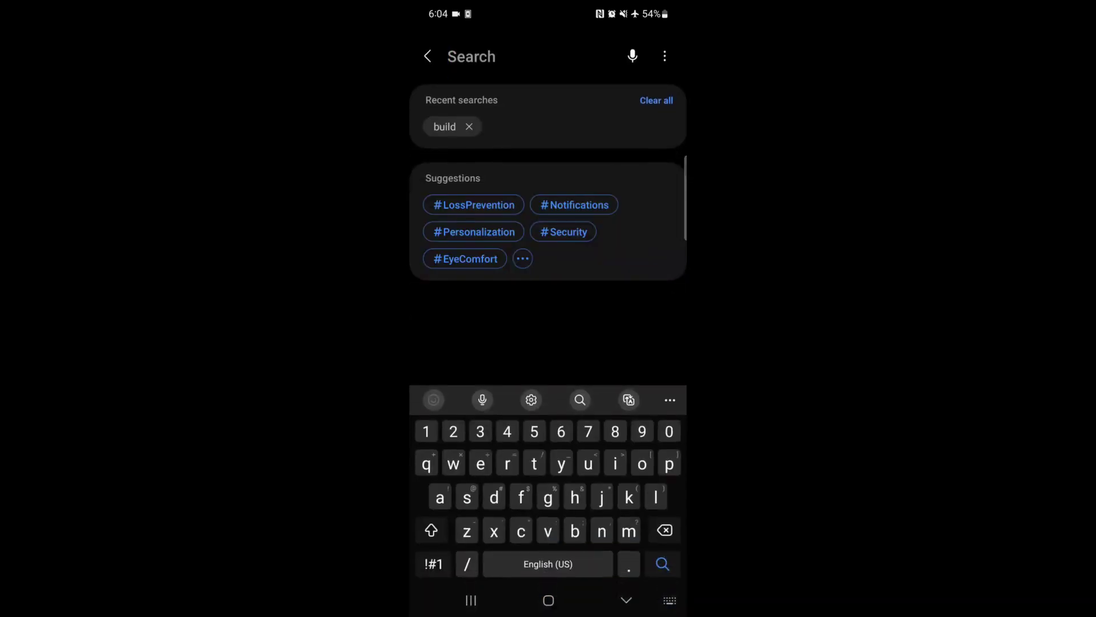
{"action": "type", "text": "deve"}
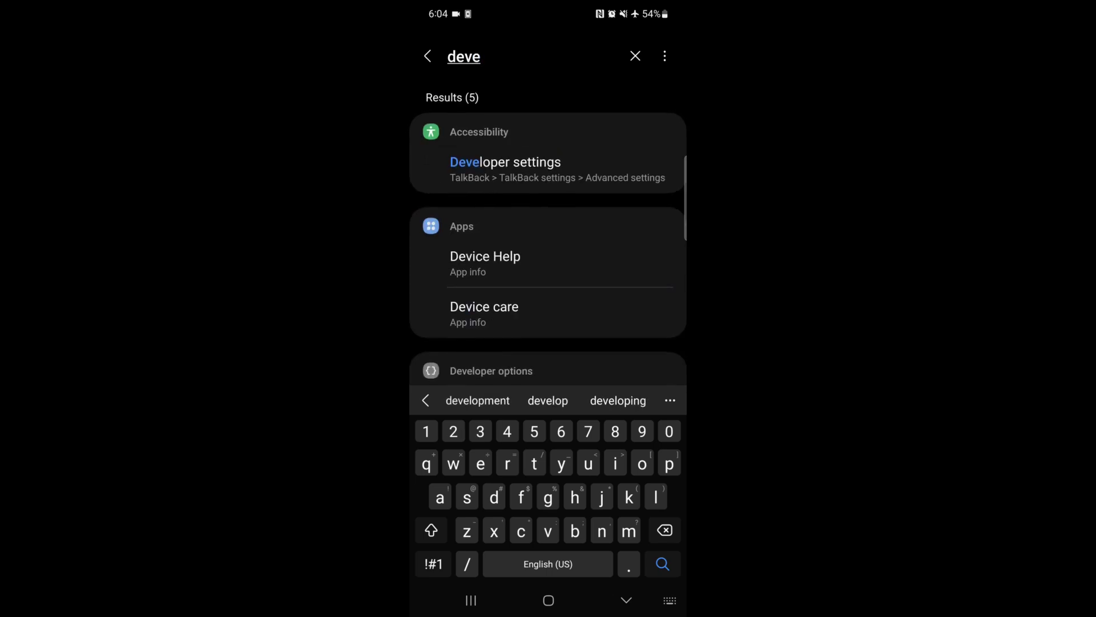
{"action": "type", "text": "l"}
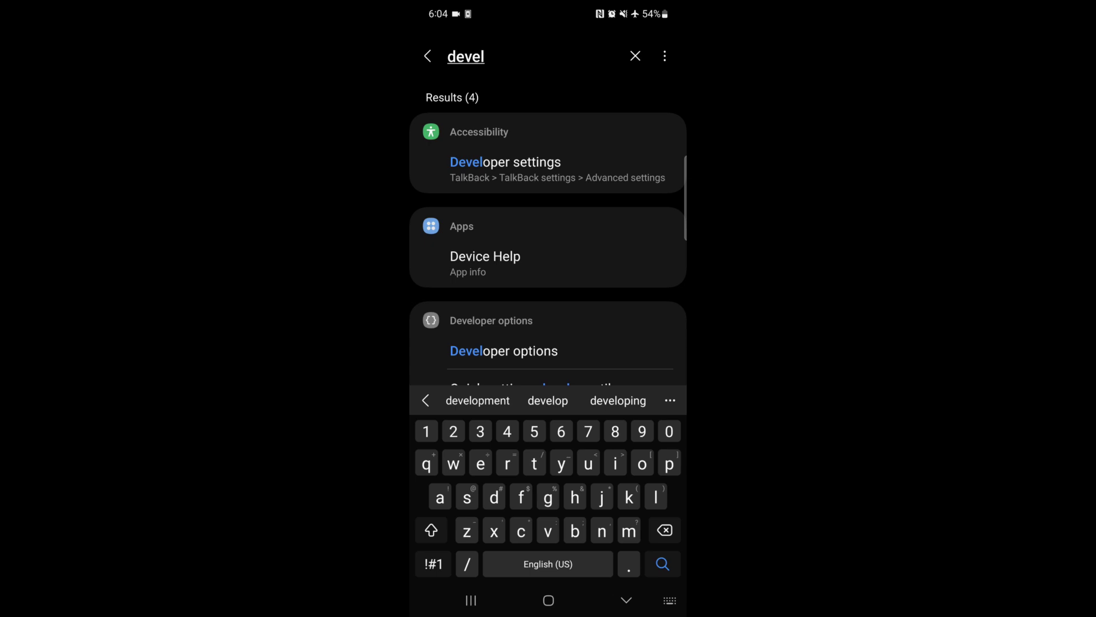
{"action": "type", "text": "op"}
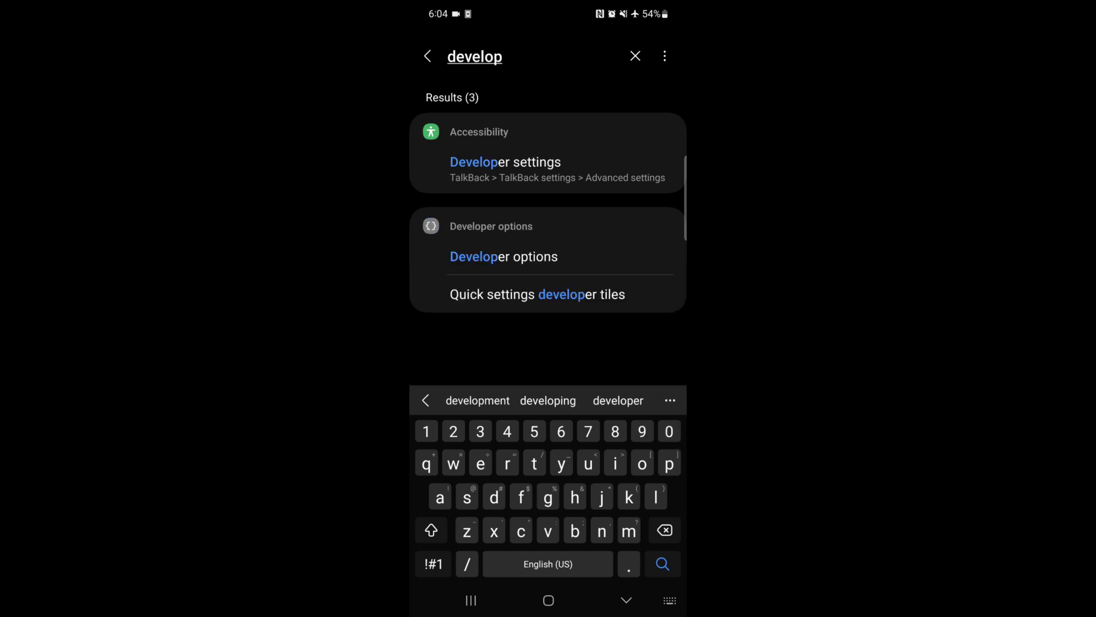
{"action": "left_click", "coordinate": [504, 256]}
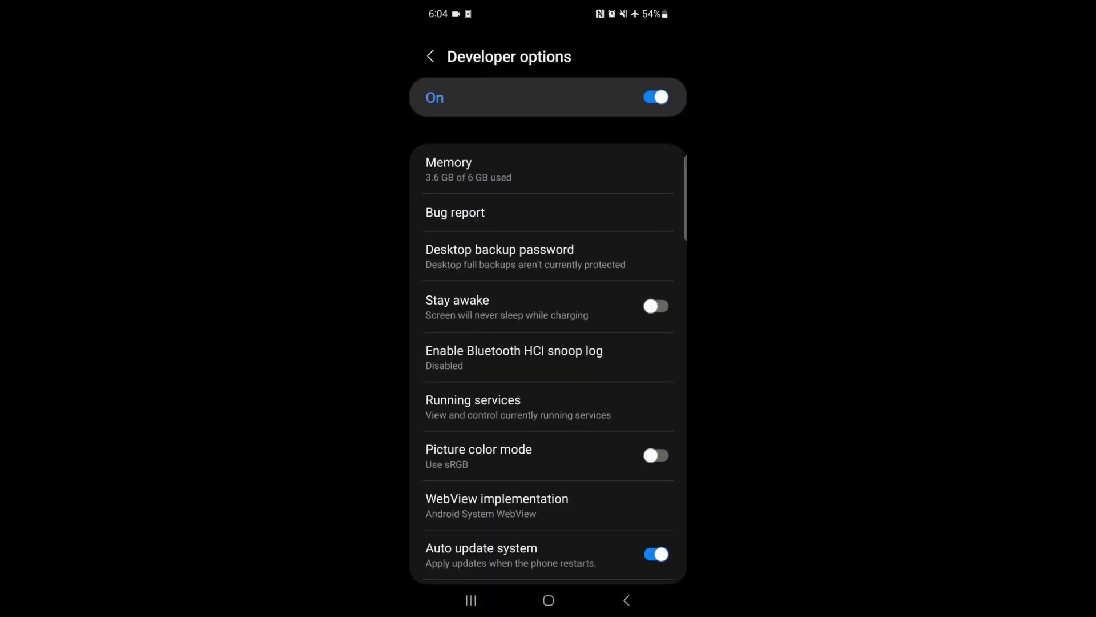
{"action": "scroll", "coordinate": [548, 356], "scroll_direction": "down", "scroll_amount": 5}
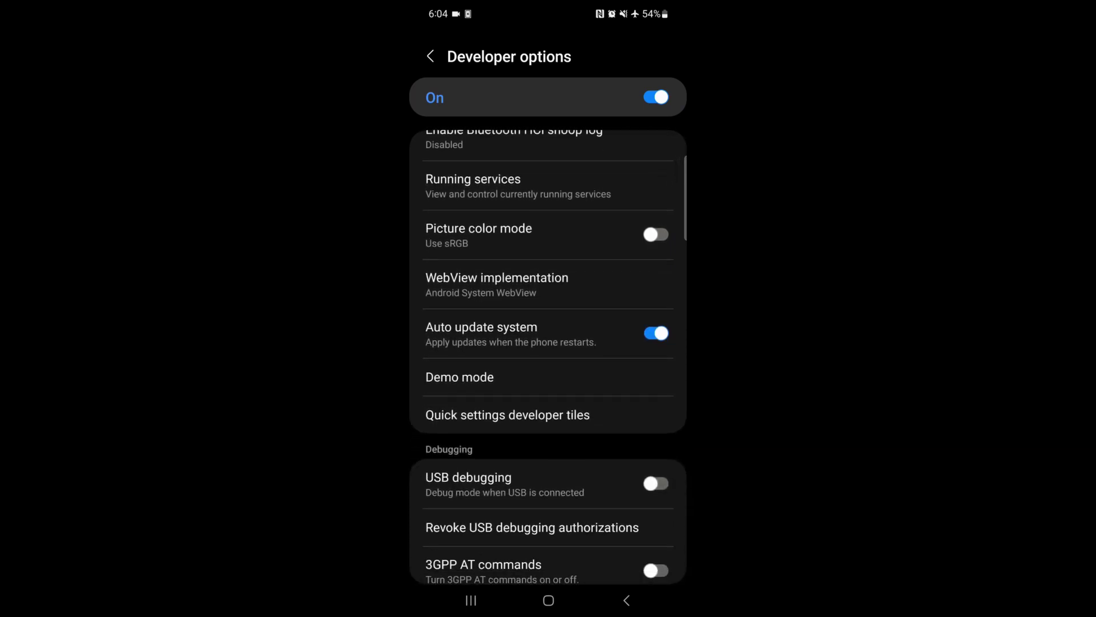
{"action": "left_click", "coordinate": [655, 483]}
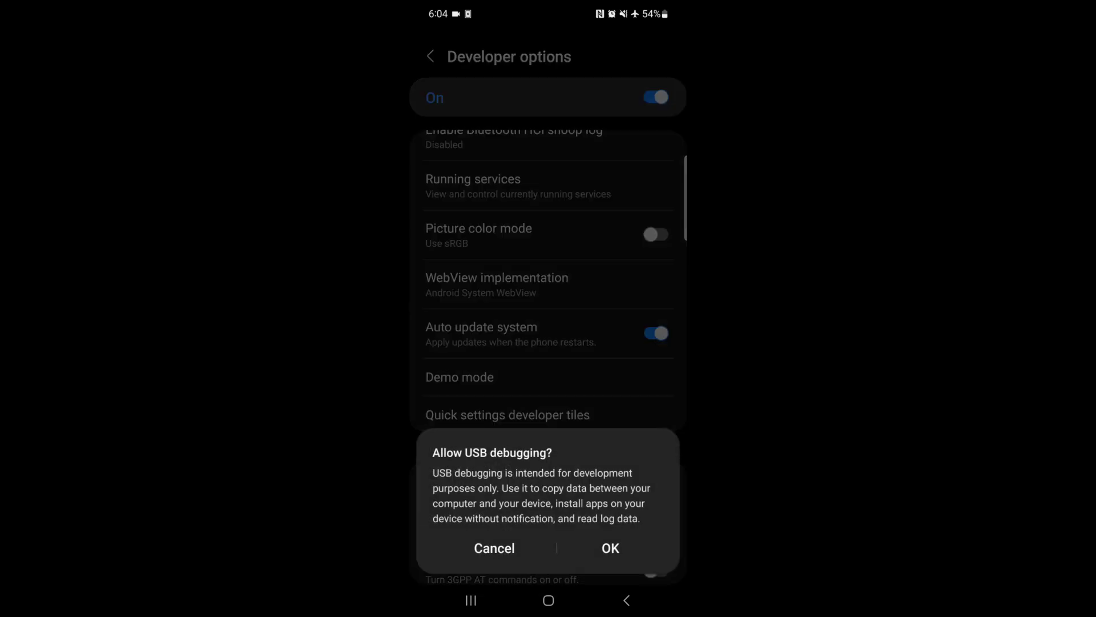
{"action": "left_click", "coordinate": [610, 547]}
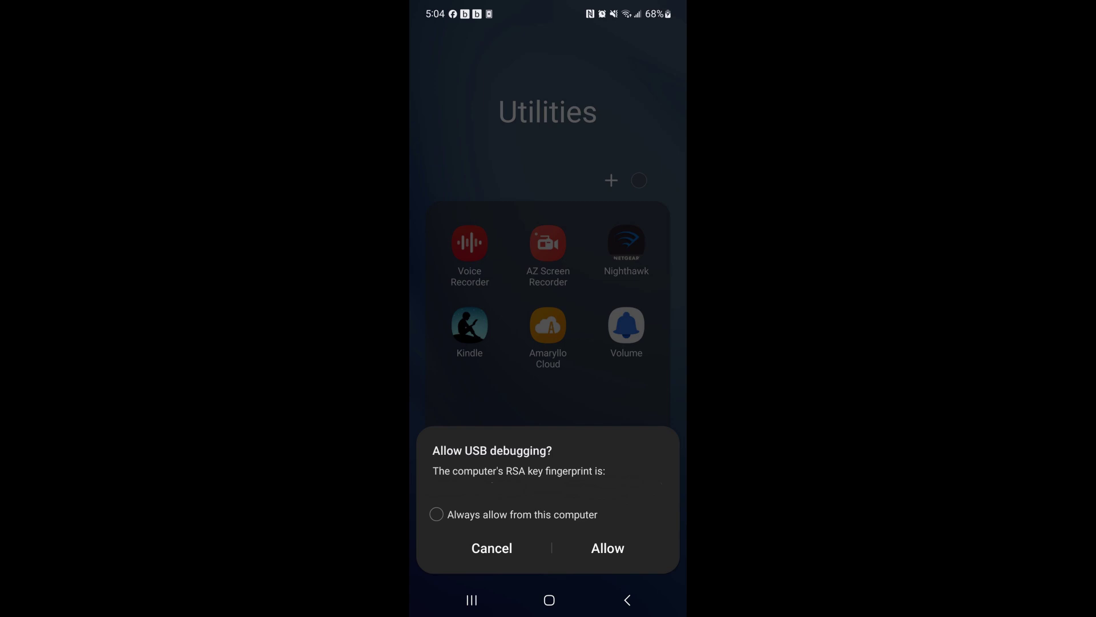
Step: Always allow USB debugging from this computer, then run scrcpy to mirror the phone
{"action": "left_click", "coordinate": [437, 515]}
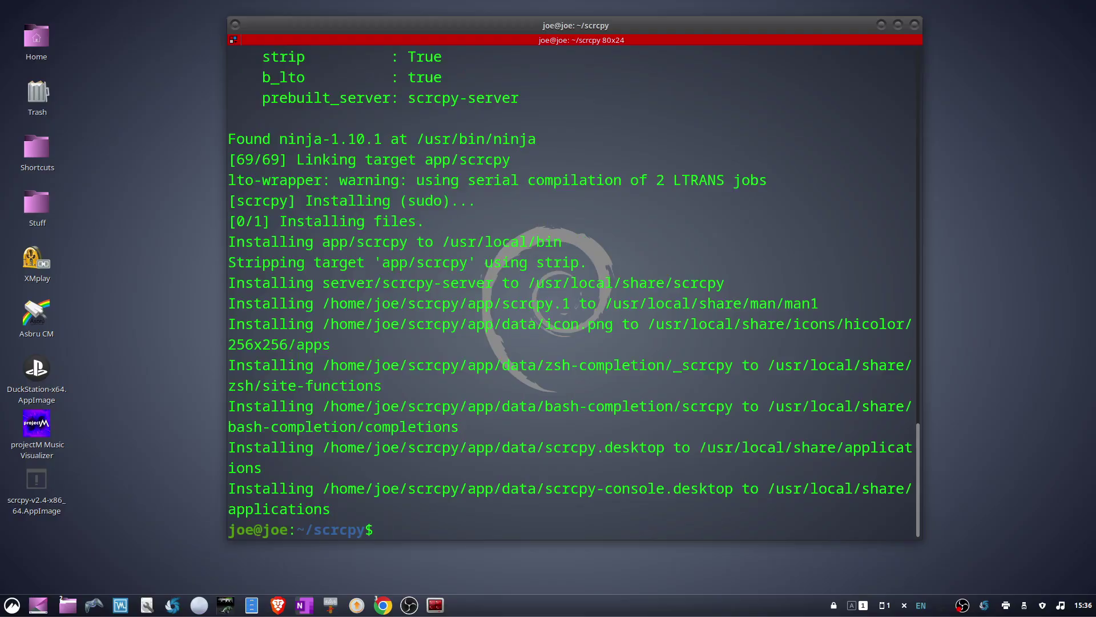
{"action": "type", "text": "scrcpy"}
{"action": "key", "text": "Return"}
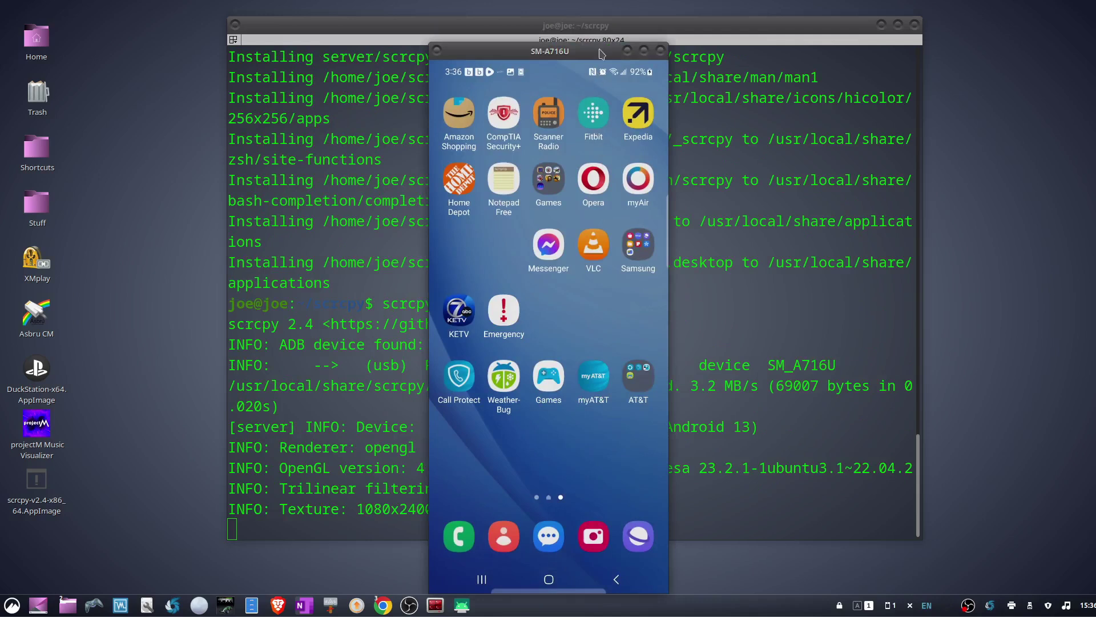
Step: Move the SM-A716U mirror window higher and adjust it to show the game in landscape
{"action": "left_click_drag", "start_coordinate": [600, 54], "coordinate": [601, 26]}
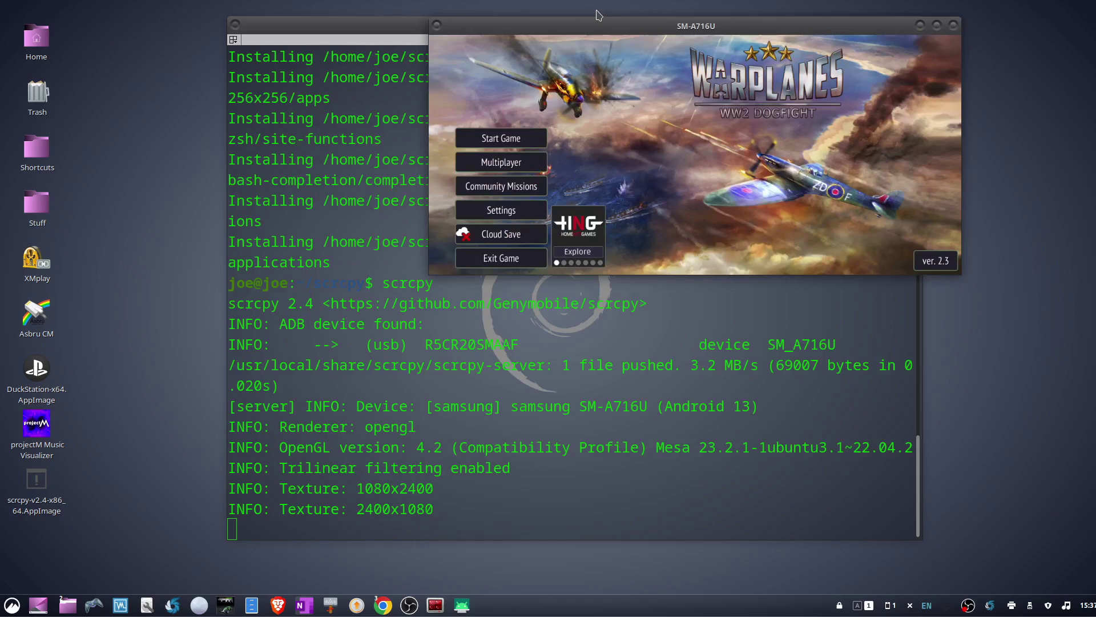
{"action": "right_click", "coordinate": [572, 31]}
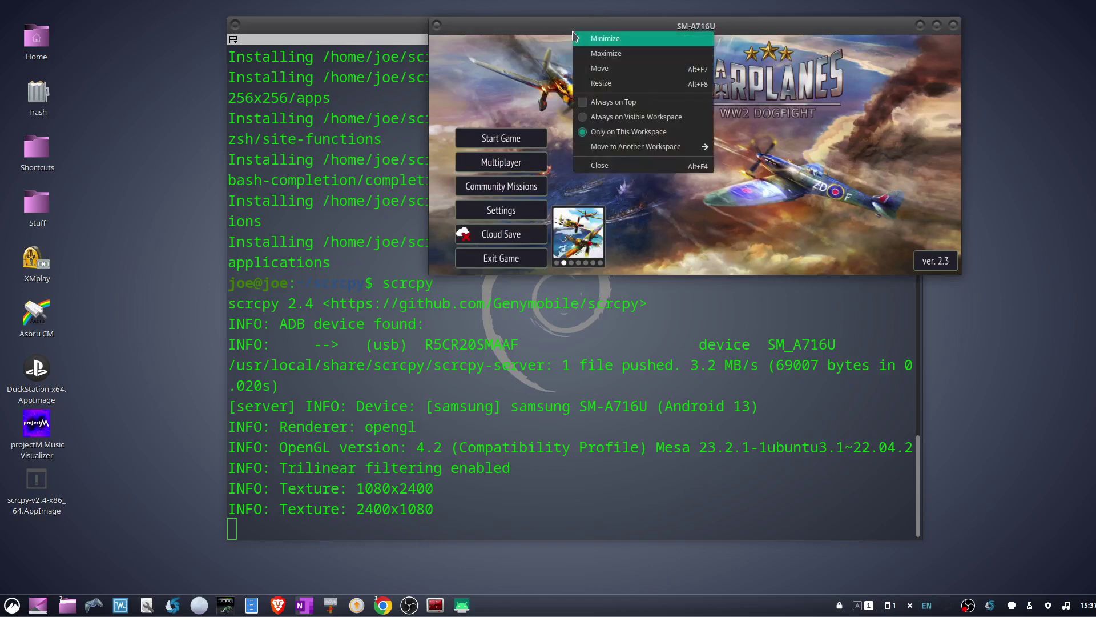